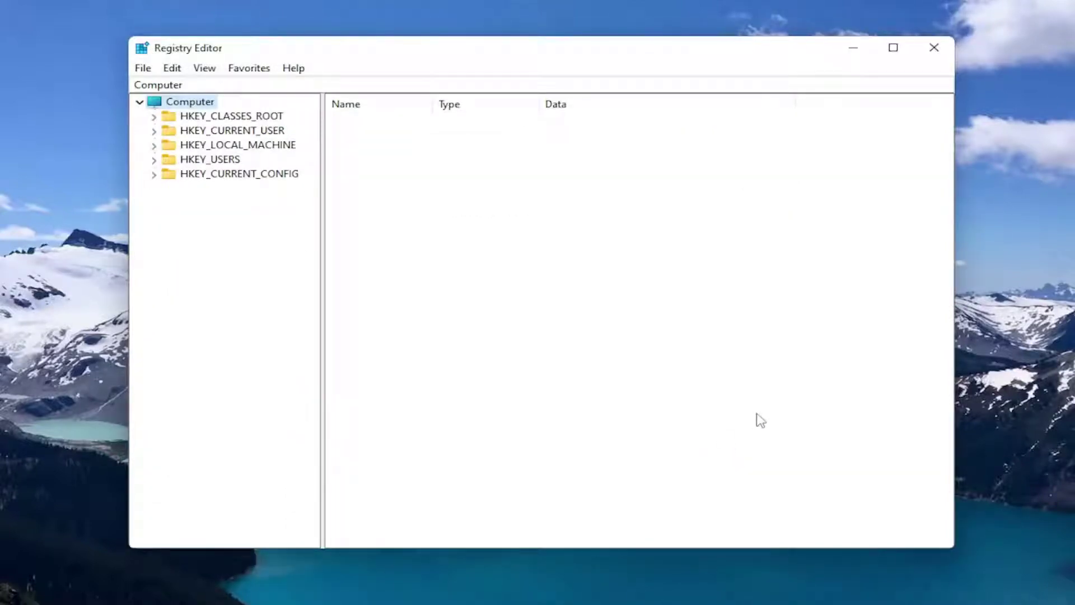
Step: Expand HKEY_LOCAL_MACHINE > SYSTEM > CurrentControlSet > Services in the registry tree
{"action": "left_click", "coordinate": [212, 147]}
{"action": "double_click", "coordinate": [212, 146]}
{"action": "double_click", "coordinate": [197, 234]}
{"action": "left_click", "coordinate": [241, 278]}
{"action": "double_click", "coordinate": [242, 277]}
{"action": "left_click", "coordinate": [231, 347]}
{"action": "double_click", "coordinate": [231, 348]}
Step: Scroll down to Dnscache, expand it, and select its Parameters key
{"action": "left_click_drag", "start_coordinate": [329, 369], "coordinate": [418, 361]}
{"action": "scroll", "coordinate": [263, 411], "scroll_direction": "down", "scroll_amount": 13}
{"action": "scroll", "coordinate": [265, 414], "scroll_direction": "down", "scroll_amount": 20}
{"action": "scroll", "coordinate": [269, 358], "scroll_direction": "down", "scroll_amount": 2}
{"action": "scroll", "coordinate": [313, 400], "scroll_direction": "down", "scroll_amount": 2}
{"action": "left_click", "coordinate": [261, 332]}
{"action": "double_click", "coordinate": [264, 334]}
{"action": "left_click", "coordinate": [250, 377]}
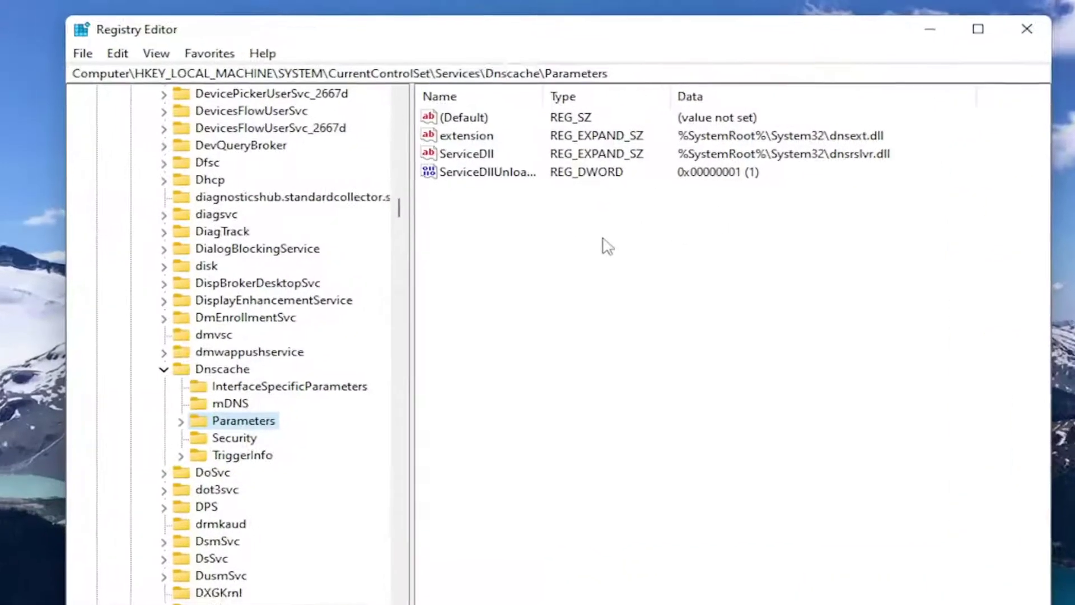
Step: Create a new DWORD (32-bit) value named MaxCacheTtl in Dnscache\Parameters
{"action": "right_click", "coordinate": [603, 238]}
{"action": "mouse_move", "coordinate": [673, 250]}
{"action": "left_click", "coordinate": [925, 402]}
{"action": "type", "text": "MaxCacheTtl"}
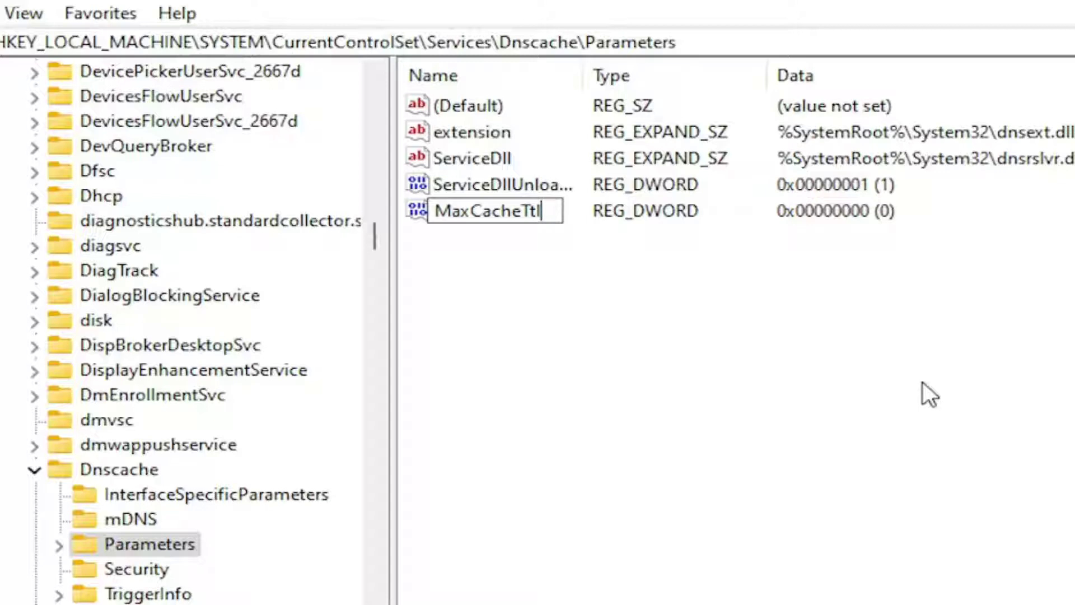
{"action": "key", "text": "Return"}
Step: Set MaxCacheTtl's data to 86400 (0x00086400)
{"action": "double_click", "coordinate": [500, 212]}
{"action": "left_click_drag", "start_coordinate": [280, 103], "coordinate": [673, 163]}
{"action": "type", "text": "400"}
{"action": "left_click", "coordinate": [693, 390]}
Step: Create a second DWORD (32-bit) value named MaxNegativeCacheTtl
{"action": "right_click", "coordinate": [474, 259]}
{"action": "mouse_move", "coordinate": [589, 278]}
{"action": "left_click", "coordinate": [788, 374]}
{"action": "type", "text": "MaxNegativeCacheTtl"}
{"action": "key", "text": "Return"}
Step: Widen the Name column and set MaxNegativeCacheTtl's data to 5
{"action": "double_click", "coordinate": [583, 83]}
{"action": "double_click", "coordinate": [481, 238]}
{"action": "type", "text": "5"}
{"action": "left_click", "coordinate": [391, 326]}
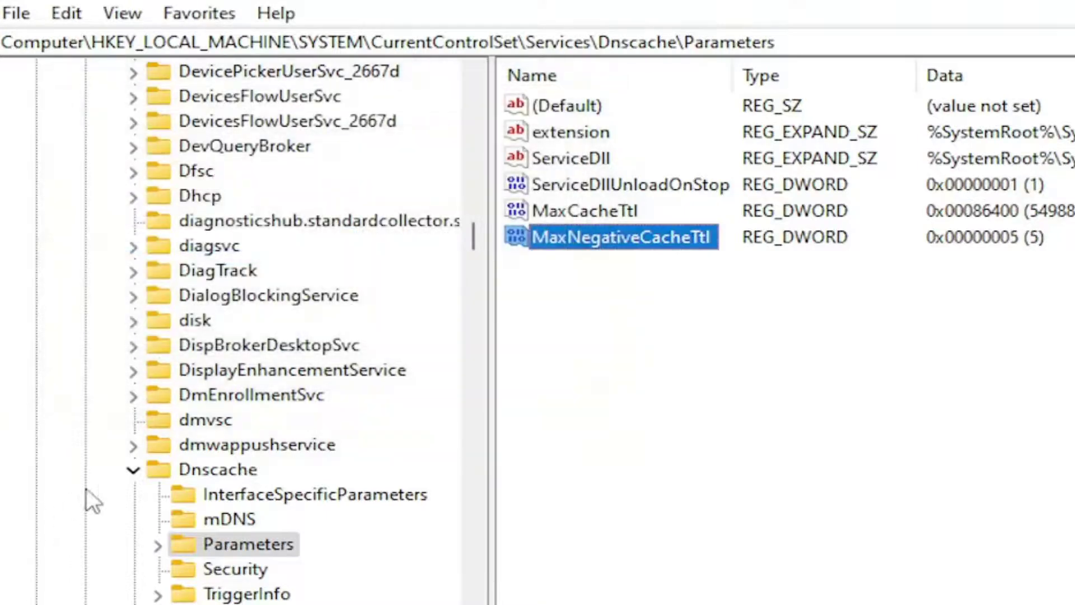
Step: Collapse Dnscache and Services, then fold the registry tree back to Computer
{"action": "left_click", "coordinate": [135, 469]}
{"action": "left_click_drag", "start_coordinate": [483, 234], "coordinate": [482, 227]}
{"action": "scroll", "coordinate": [292, 227], "scroll_direction": "up", "scroll_amount": 20}
{"action": "scroll", "coordinate": [452, 360], "scroll_direction": "up", "scroll_amount": 5}
{"action": "scroll", "coordinate": [354, 263], "scroll_direction": "up", "scroll_amount": 8}
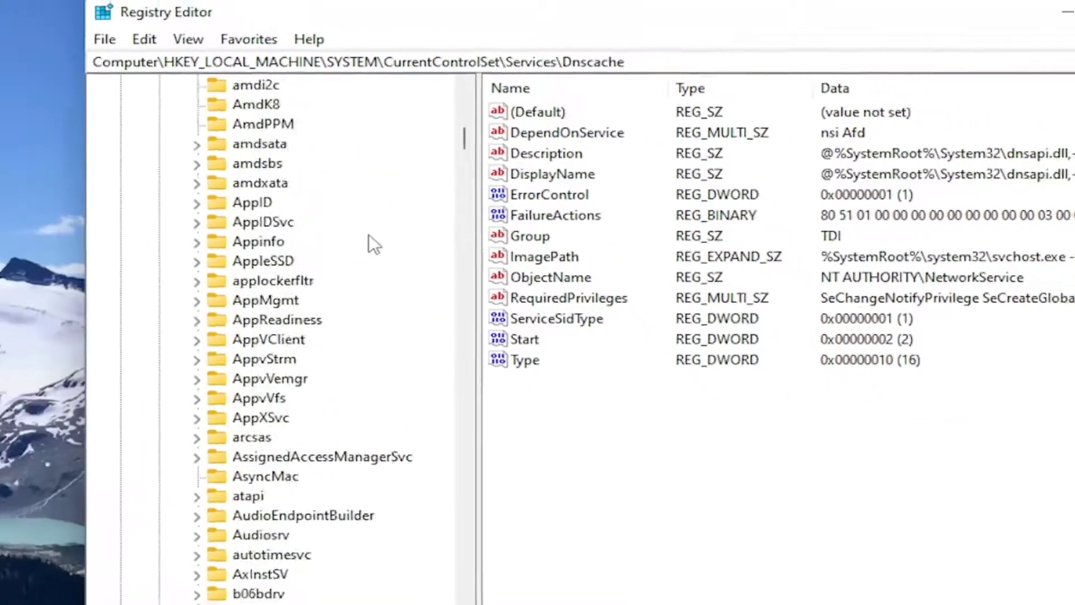
{"action": "scroll", "coordinate": [369, 234], "scroll_direction": "up", "scroll_amount": 15}
{"action": "left_click", "coordinate": [226, 360]}
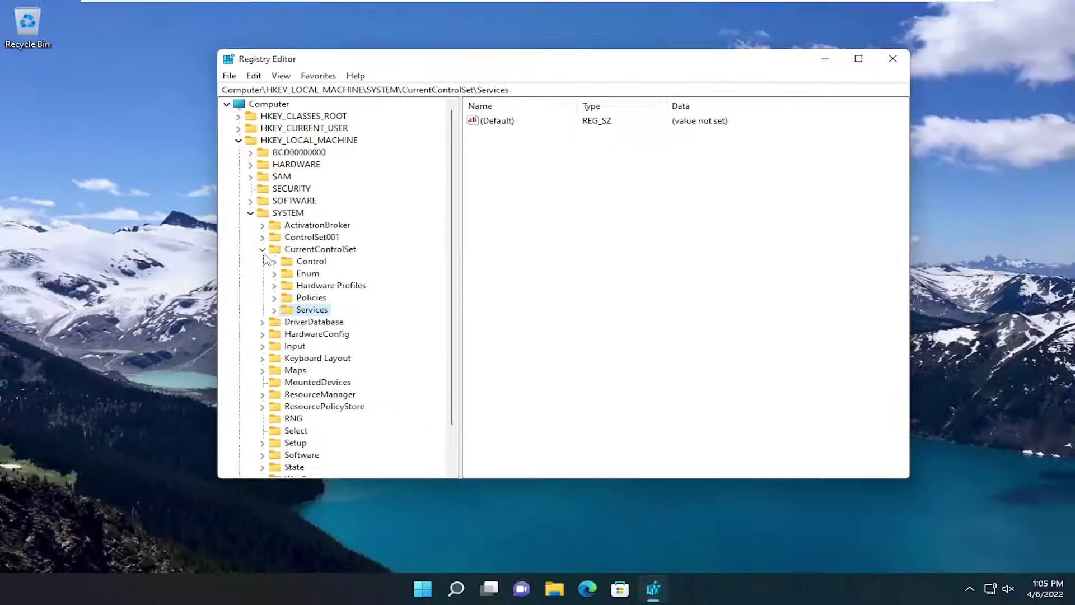
{"action": "key", "text": "Left"}
{"action": "key", "text": "Left"}
{"action": "key", "text": "Left"}
{"action": "key", "text": "Left"}
{"action": "key", "text": "Left"}
{"action": "key", "text": "Left"}
{"action": "key", "text": "Left"}
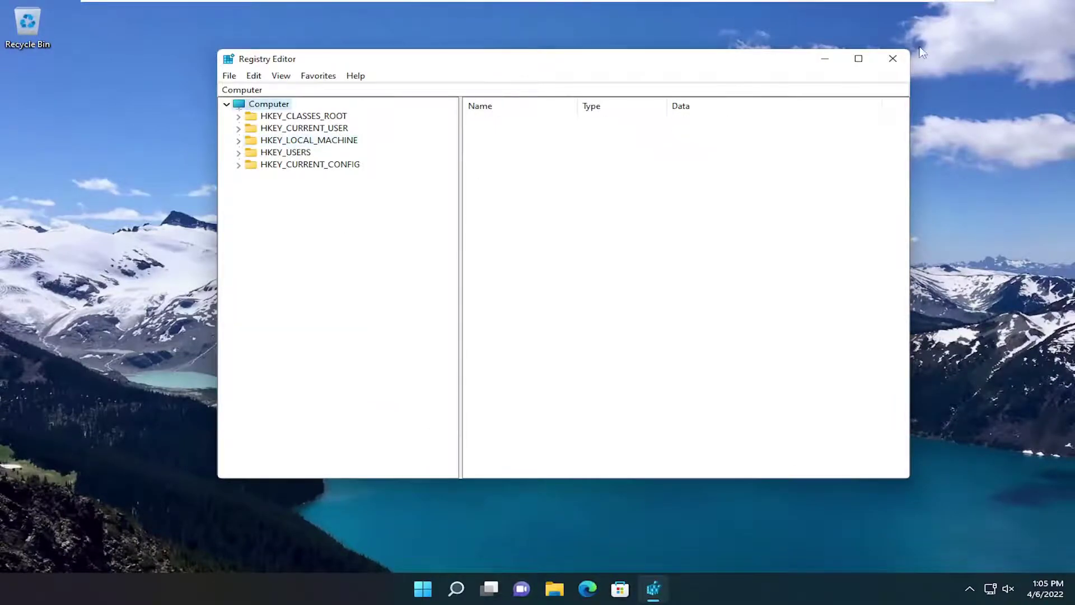